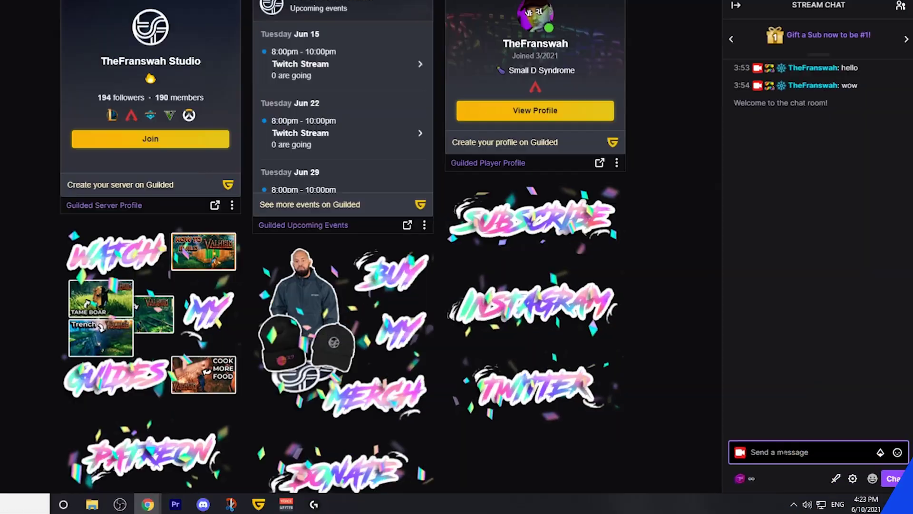
# - Send 'Hey whats up?' in the Twitch chat, then switch to the StreamYard studio
pyautogui.write('H')
pyautogui.write('ey whats up')
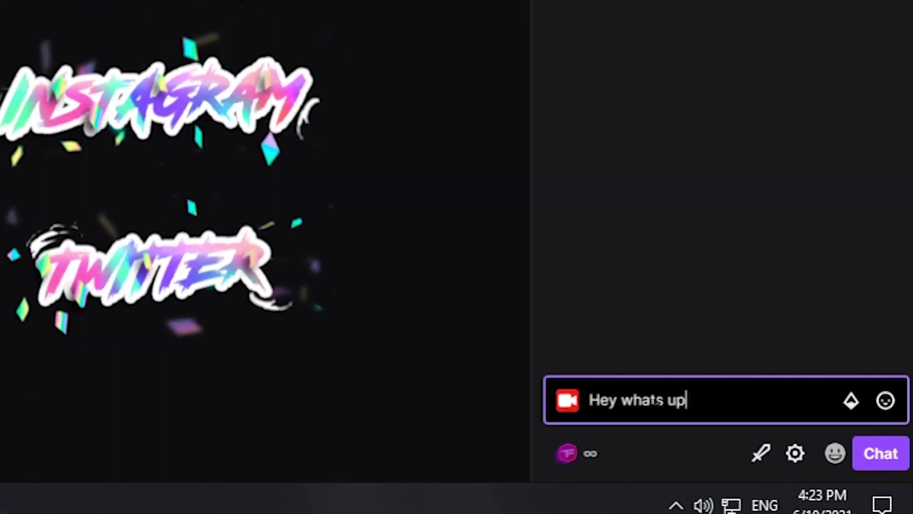
pyautogui.write('?')
pyautogui.press('Return')
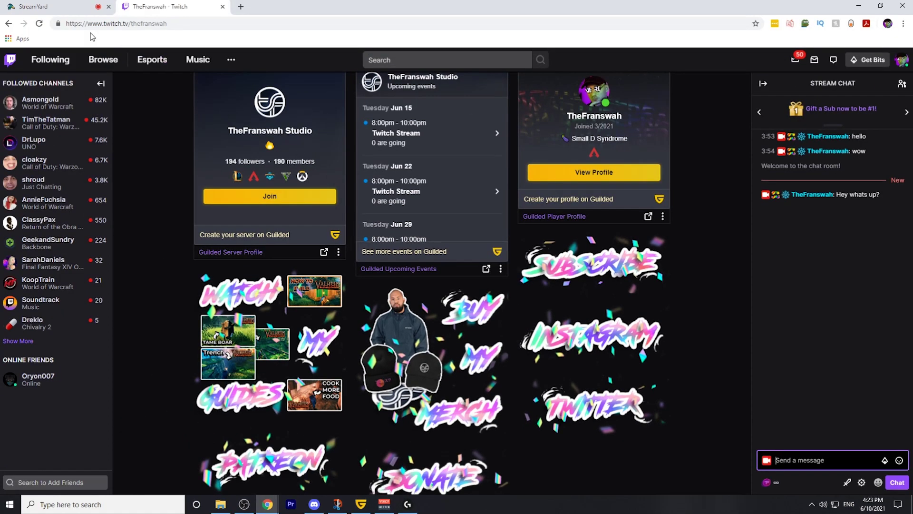
pyautogui.hotkey('ctrl', 'Tab')
# - Show the 'Hey whats up?' comment on stream, then select the browser address bar
pyautogui.click(799, 202)
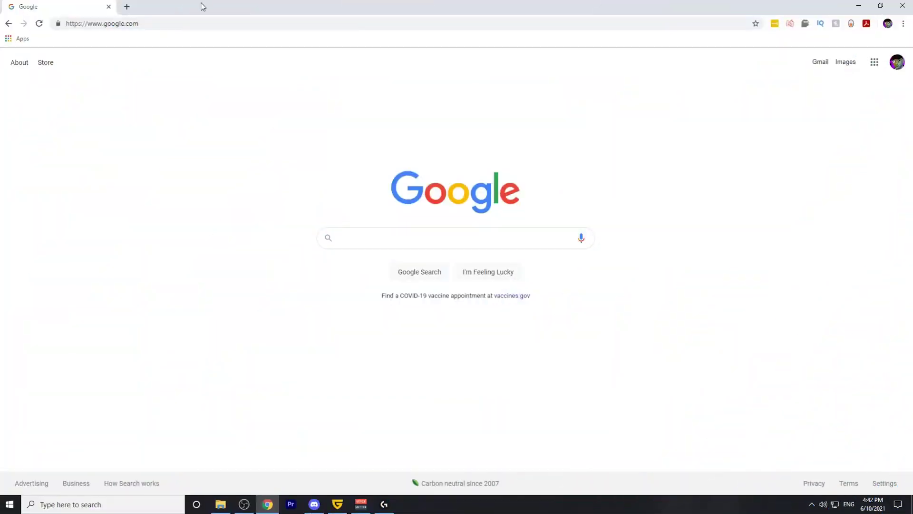
pyautogui.click(184, 22)
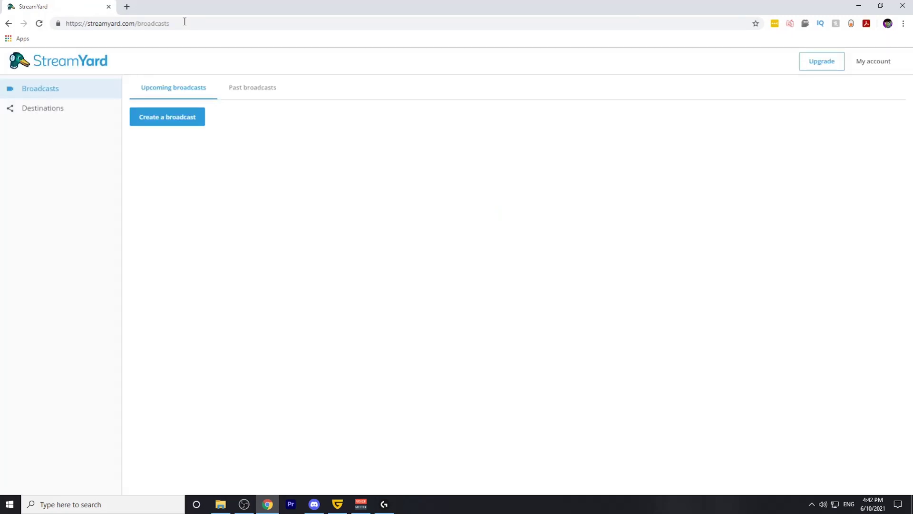
# - Create a new broadcast and preview, then close, the list of destination types
pyautogui.click(189, 121)
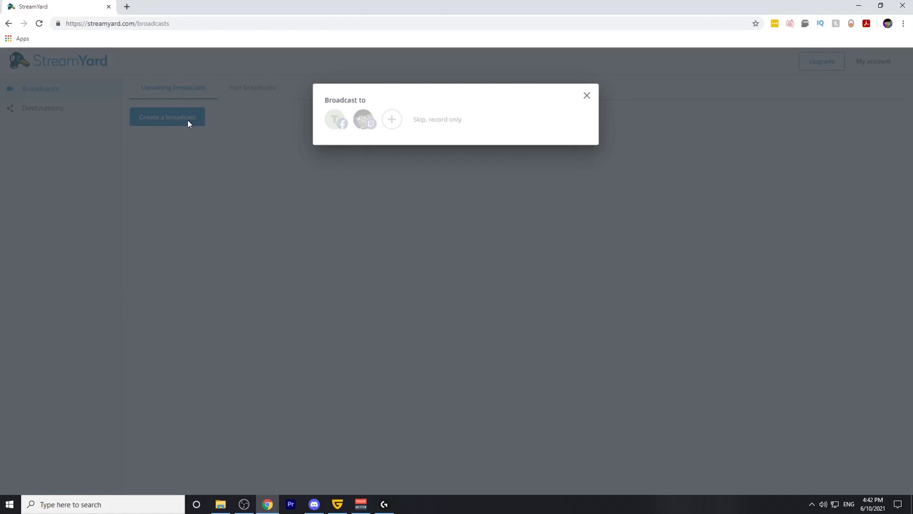
pyautogui.click(392, 120)
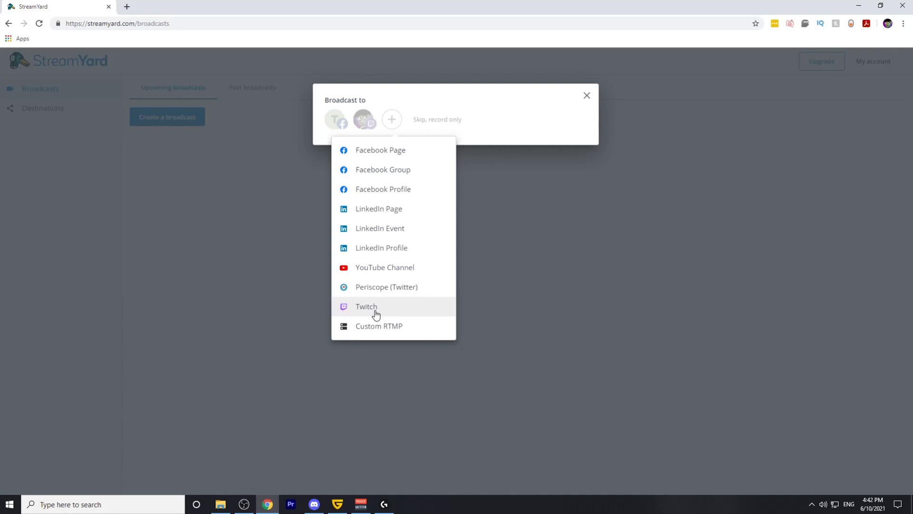
pyautogui.click(402, 97)
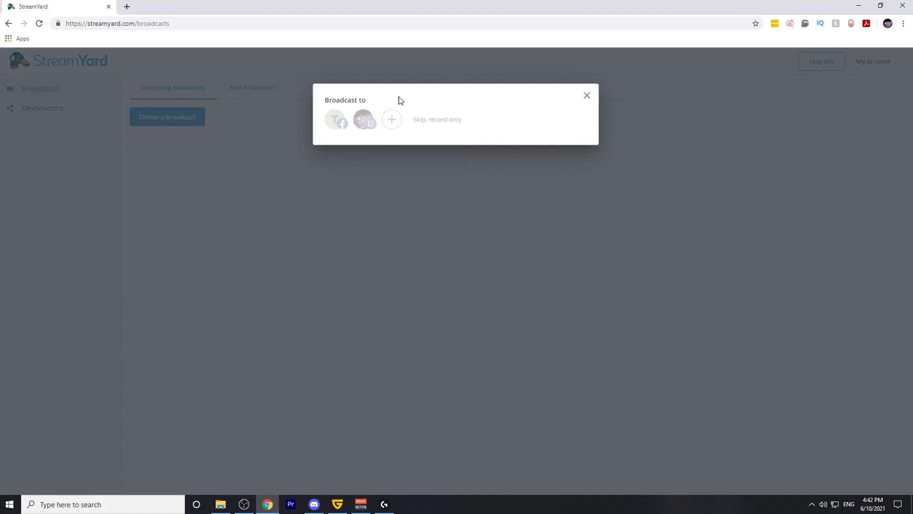
# - Create a Twitch broadcast titled 'Twitch LiveStream' in the Talk Shows & Podcasts category
pyautogui.click(364, 123)
pyautogui.click(368, 165)
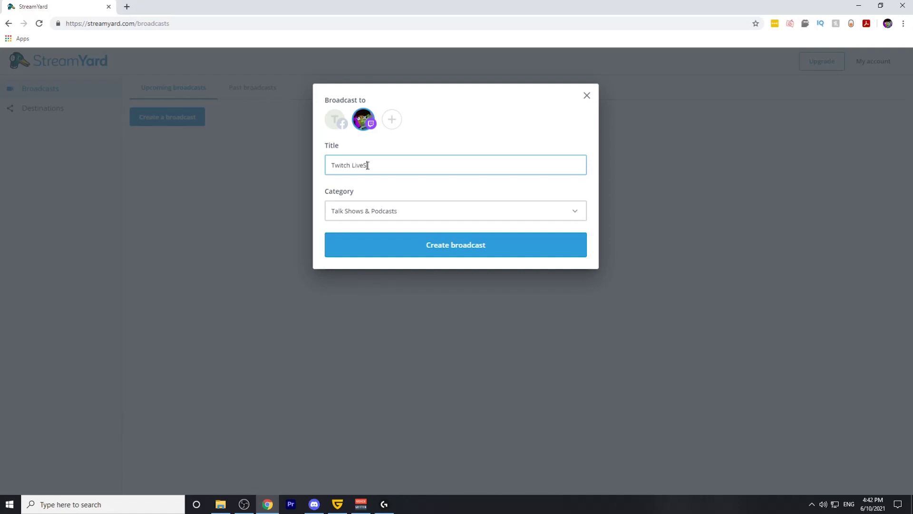
pyautogui.write('tream')
pyautogui.click(385, 185)
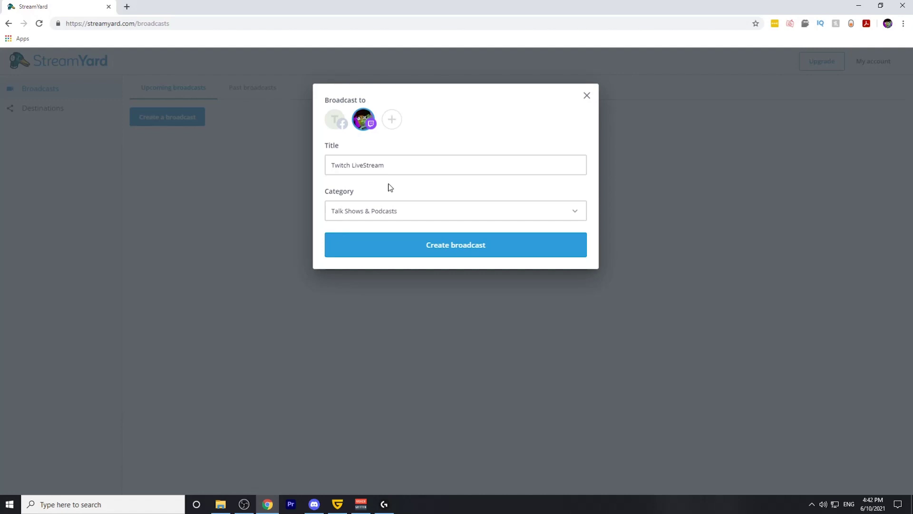
pyautogui.click(415, 215)
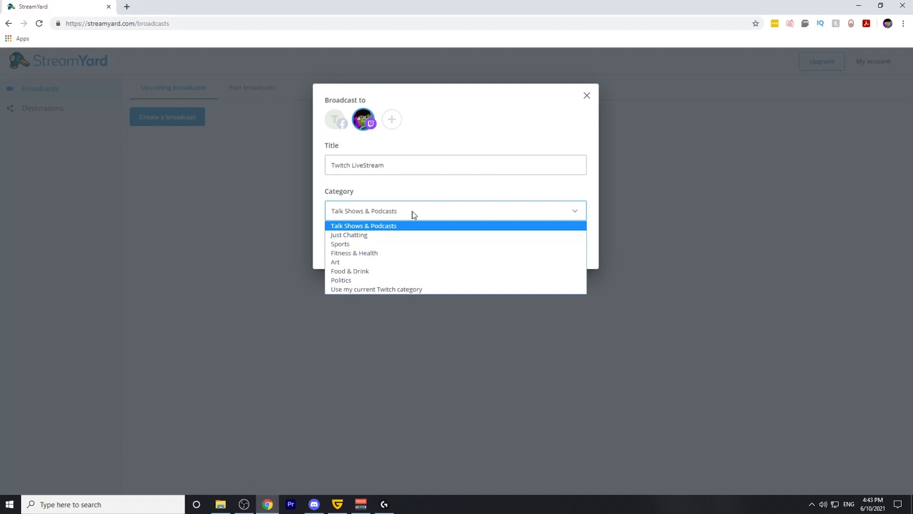
pyautogui.click(414, 215)
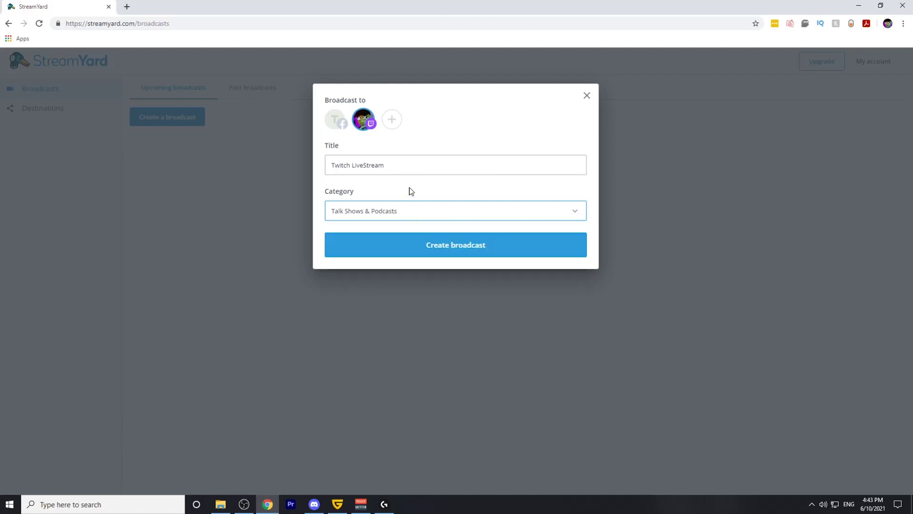
pyautogui.click(422, 248)
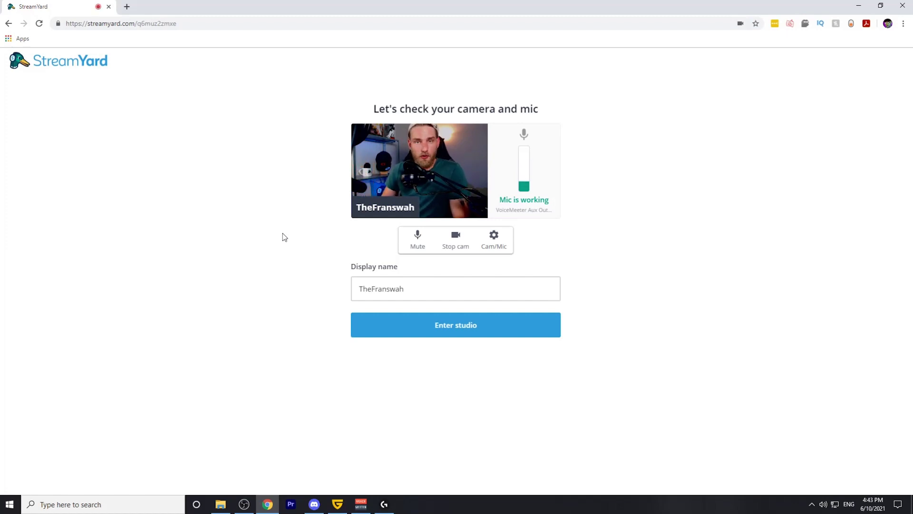
# - Confirm HD Pro Webcam C920 as camera and VoiceMeeter Aux Output as mic, then close Settings
pyautogui.click(494, 244)
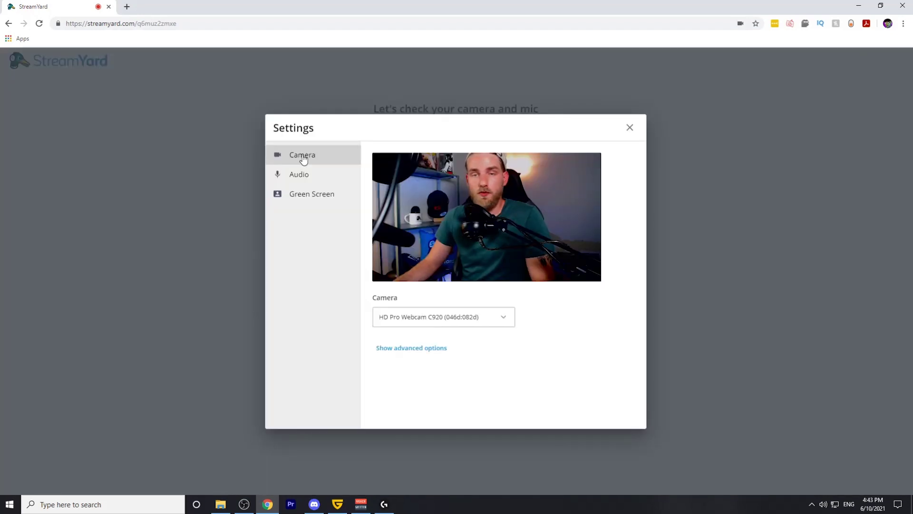
pyautogui.click(502, 321)
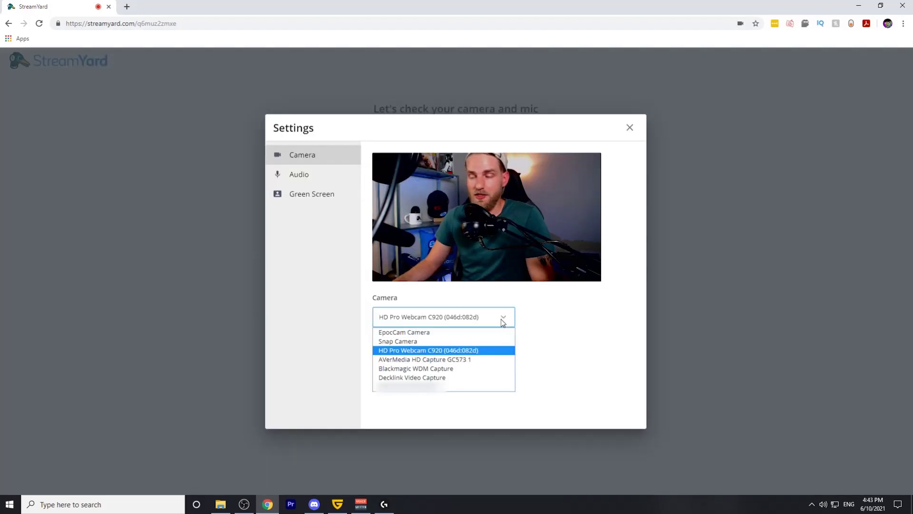
pyautogui.click(463, 352)
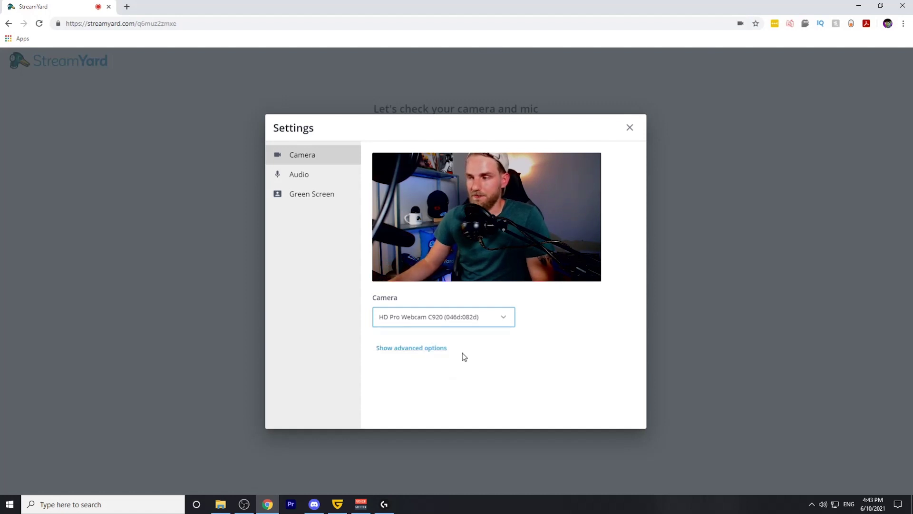
pyautogui.click(315, 179)
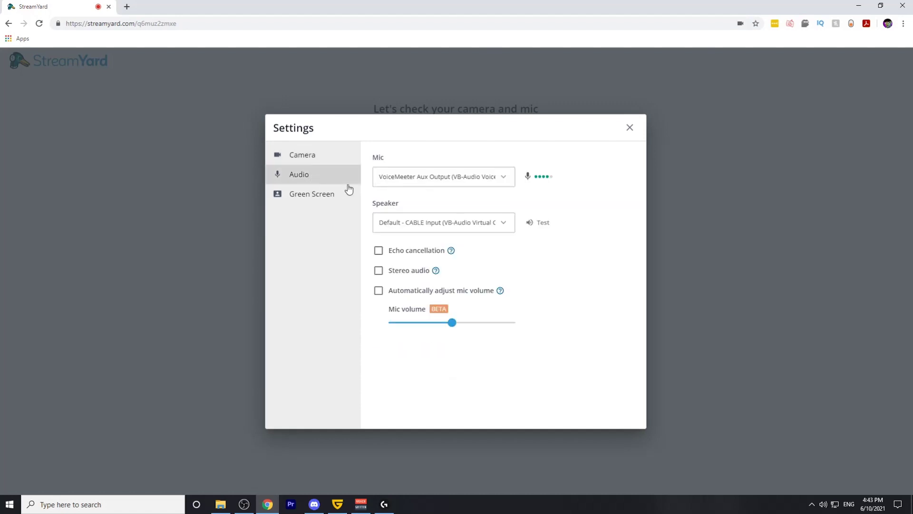
pyautogui.click(506, 181)
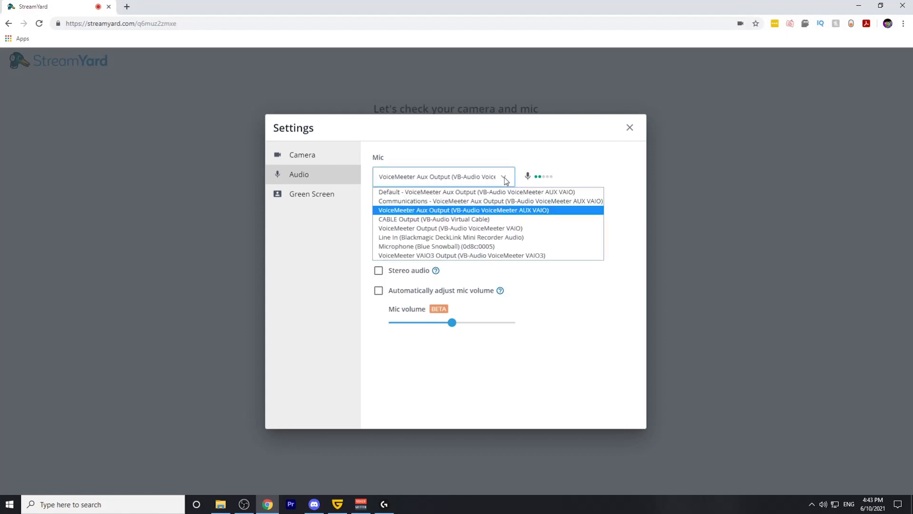
pyautogui.click(472, 210)
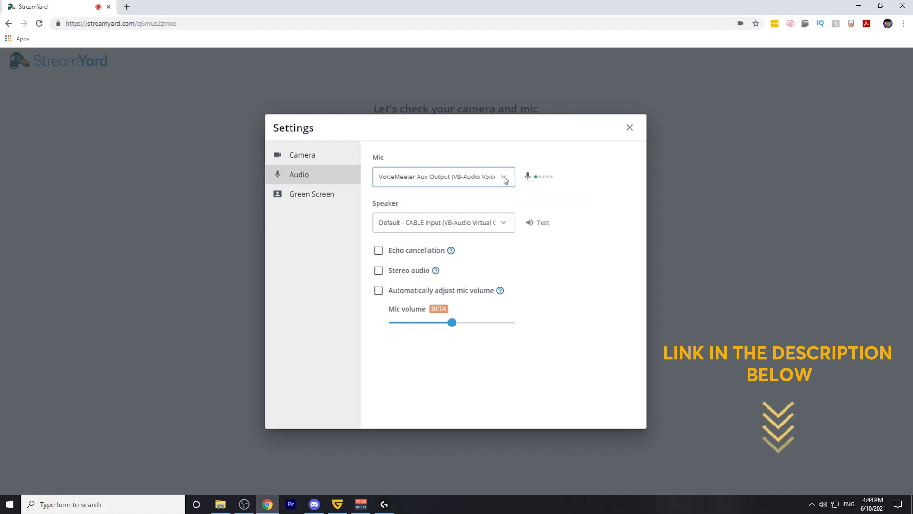
pyautogui.click(630, 128)
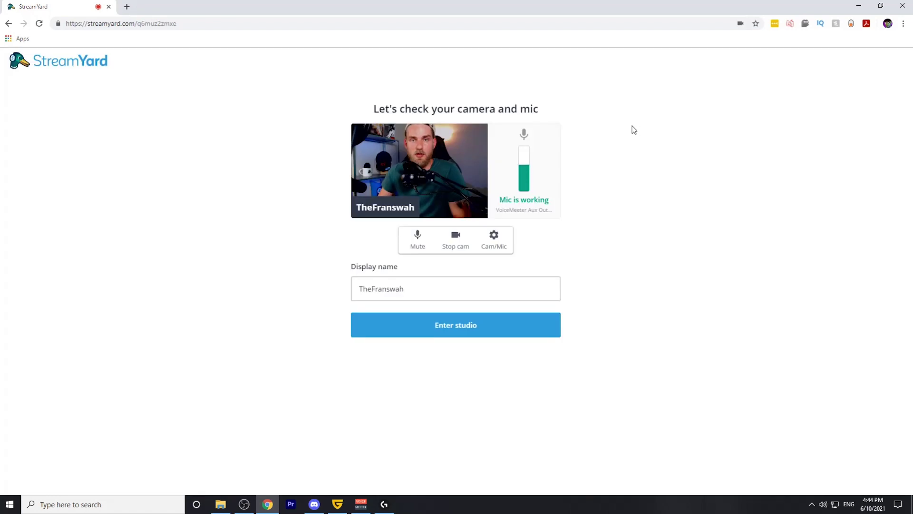
# - Enter the Twitch LiveStream studio and add the webcam thumbnail to the stream
pyautogui.click(457, 331)
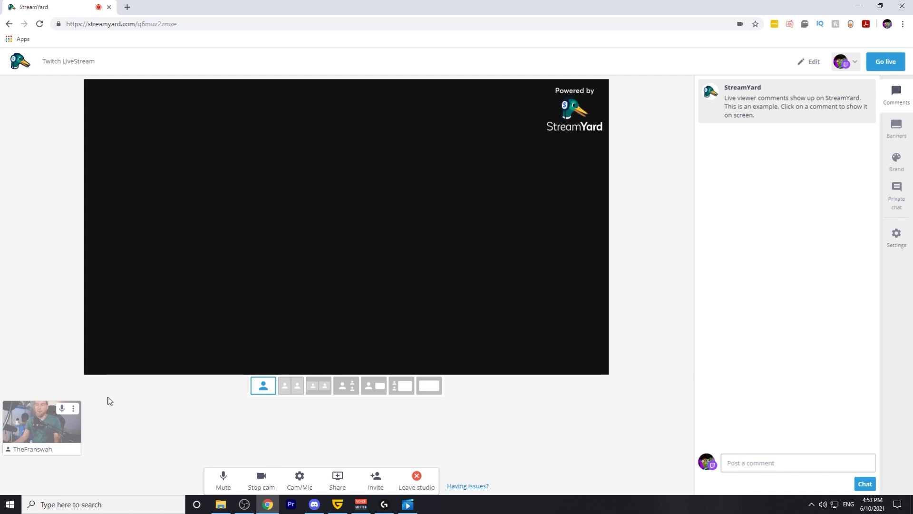
pyautogui.click(46, 430)
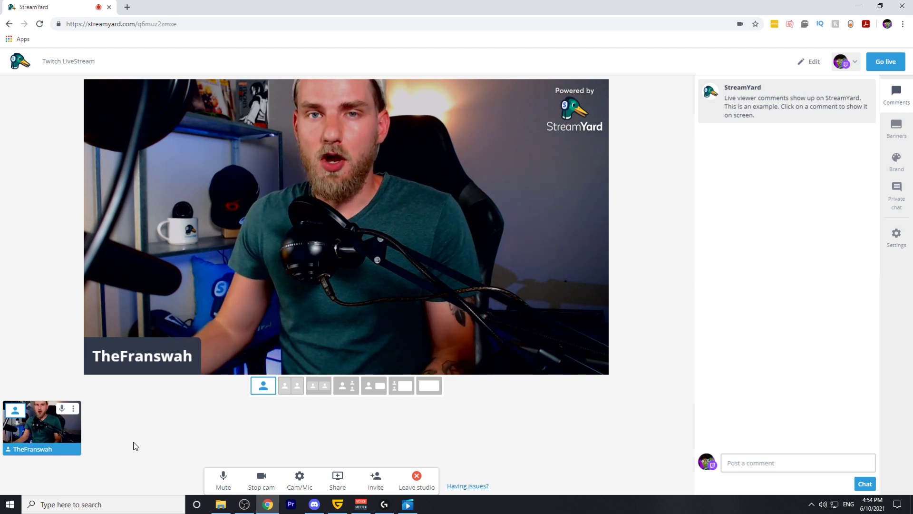
pyautogui.click(784, 104)
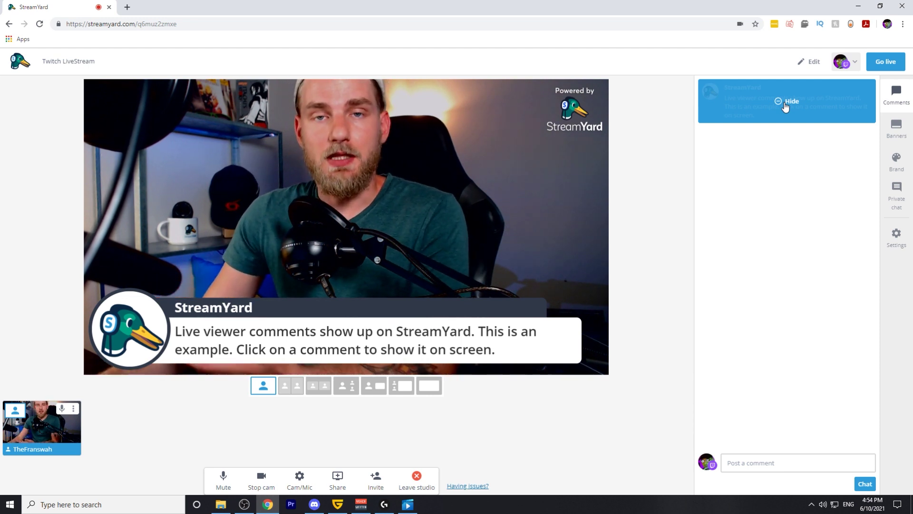
pyautogui.click(782, 107)
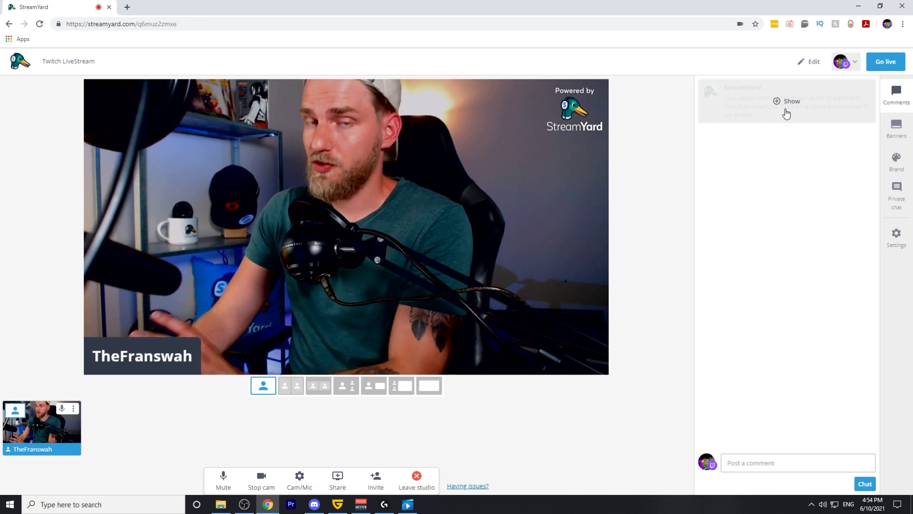
pyautogui.click(899, 131)
pyautogui.click(797, 116)
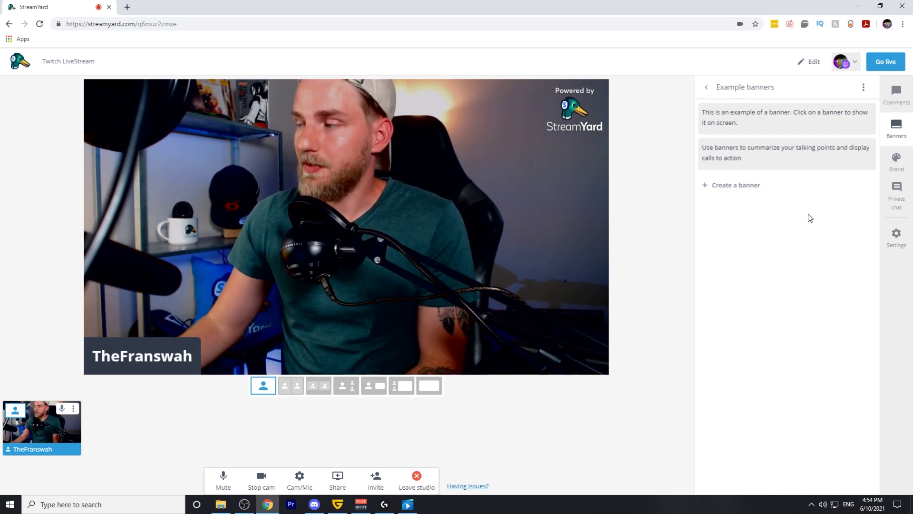
pyautogui.click(795, 156)
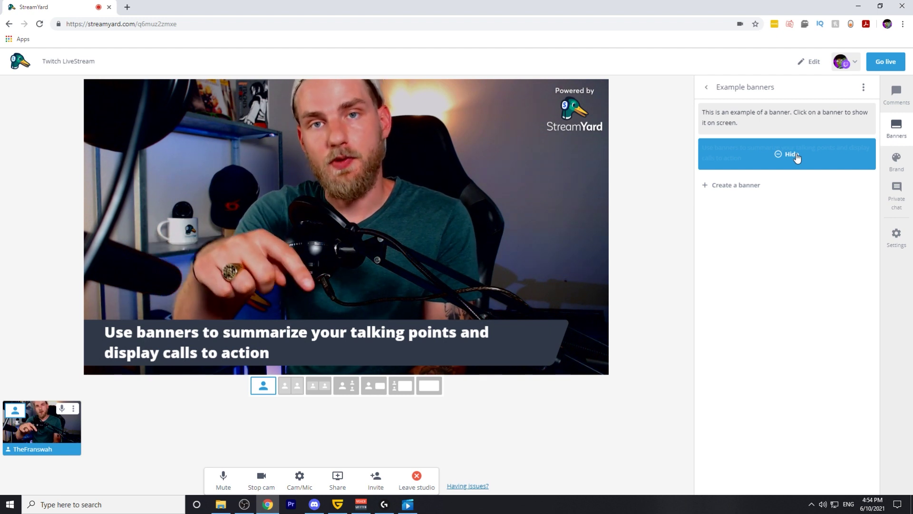